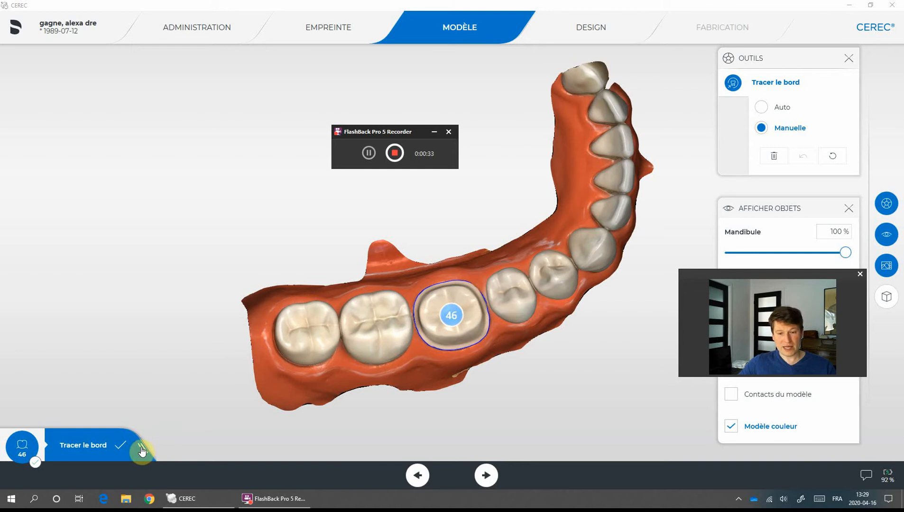
# - Show the full list of model-phase steps and hide the model base (Base de modèles) under the mandible
pyautogui.click(142, 451)
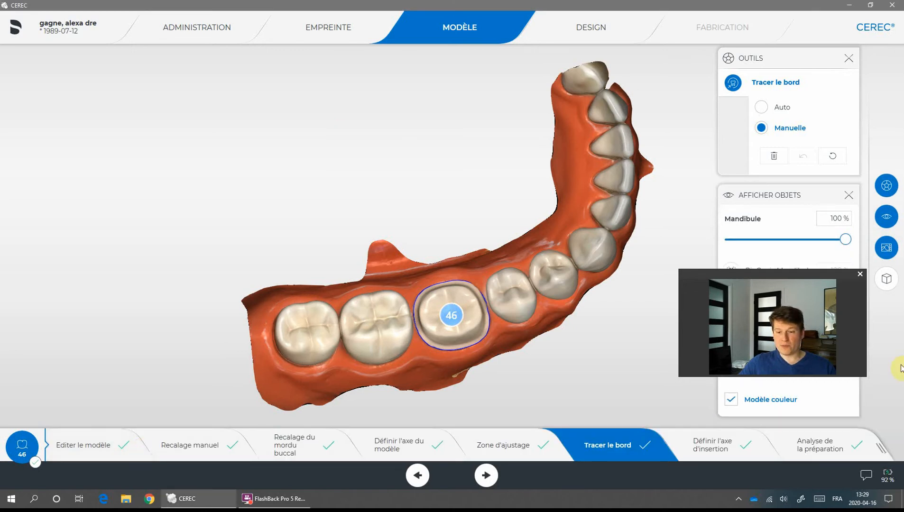
pyautogui.click(890, 454)
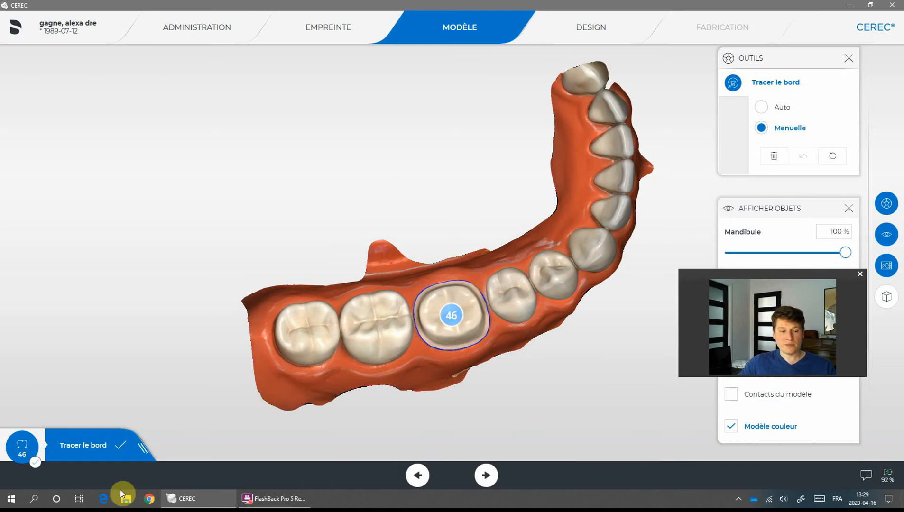
pyautogui.click(145, 452)
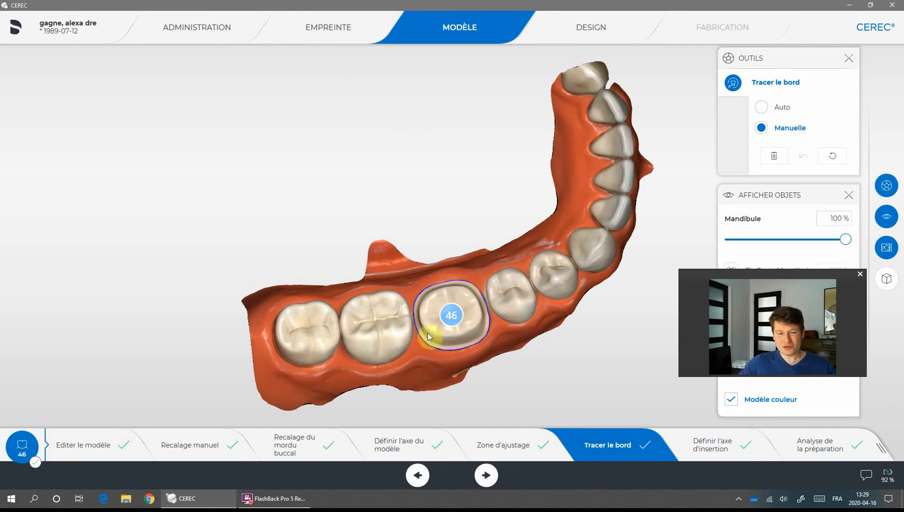
pyautogui.moveTo(584, 368); pyautogui.dragTo(559, 315)
pyautogui.moveTo(597, 138); pyautogui.dragTo(621, 154)
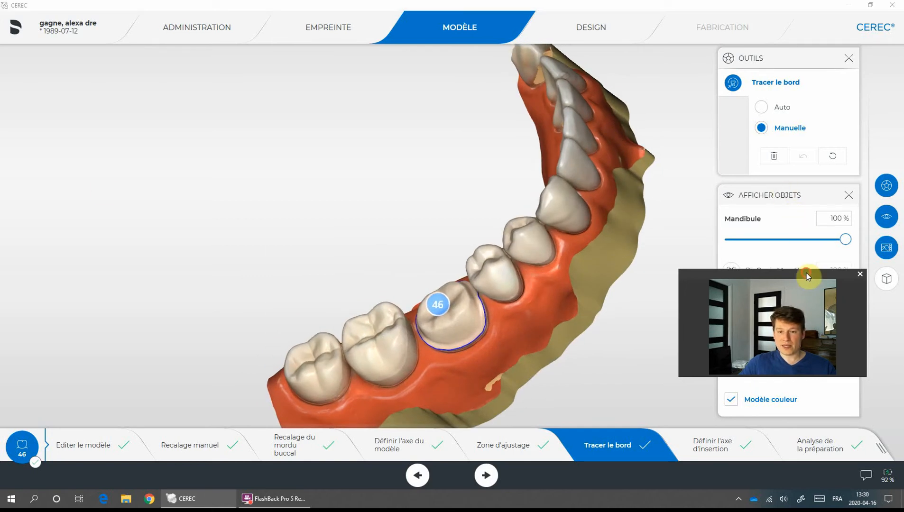
pyautogui.moveTo(807, 273); pyautogui.dragTo(108, 89)
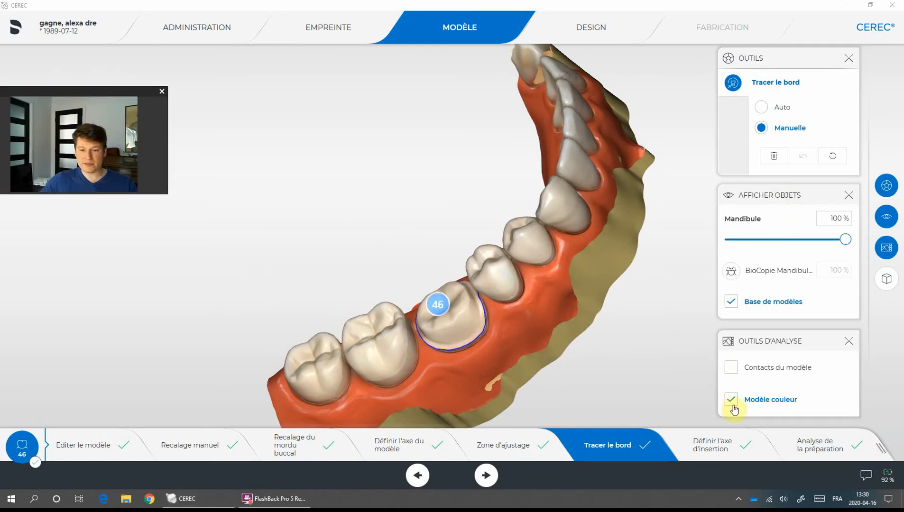
pyautogui.click(731, 302)
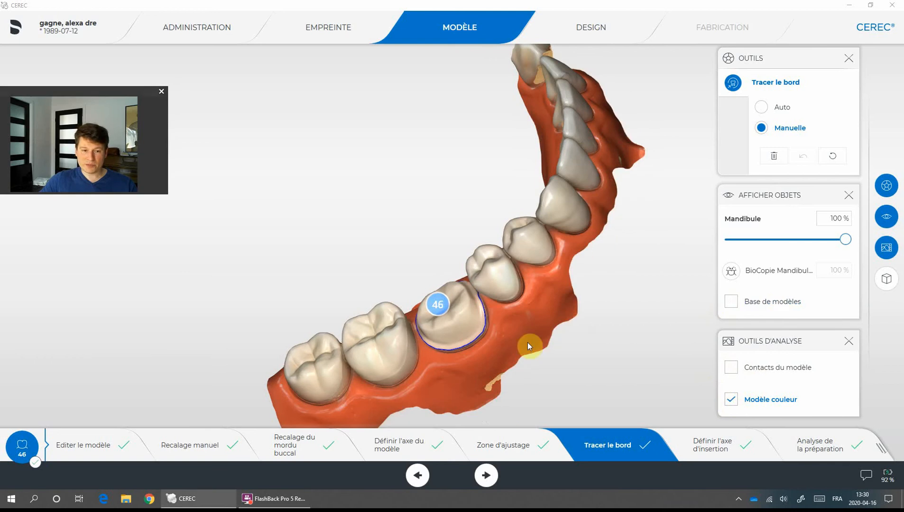
pyautogui.moveTo(529, 343); pyautogui.dragTo(597, 360)
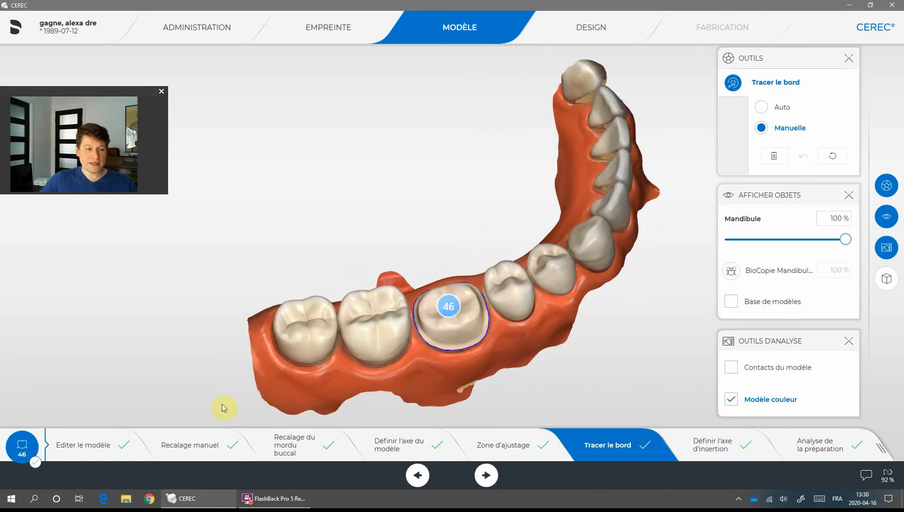
# - In the Editer le modèle phase, cut off the excess gum along the mandible's lower outer edge with the Coupe tool
pyautogui.click(88, 448)
pyautogui.moveTo(511, 369); pyautogui.dragTo(494, 339)
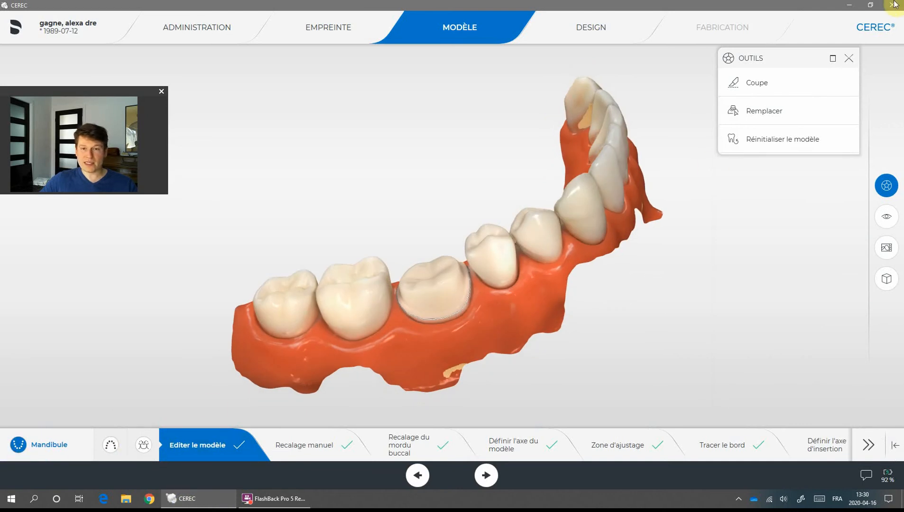
pyautogui.click(759, 84)
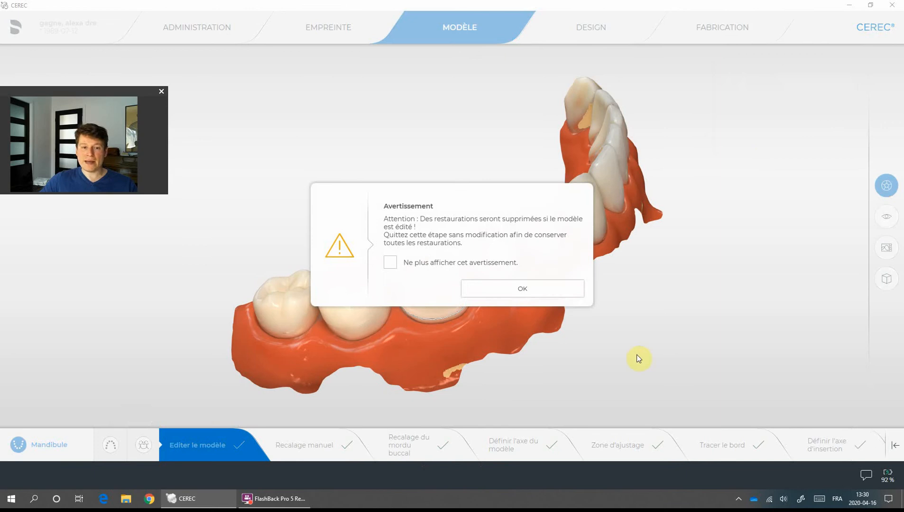
pyautogui.click(531, 294)
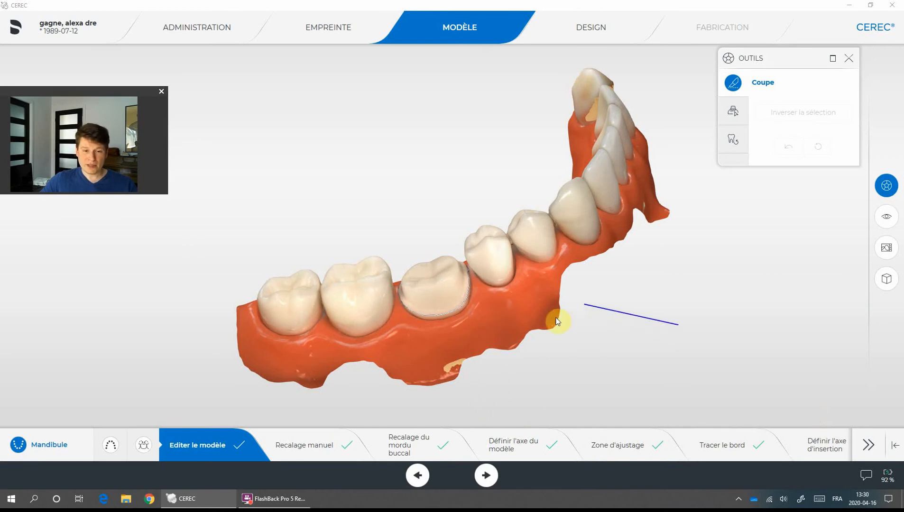
pyautogui.click(630, 298)
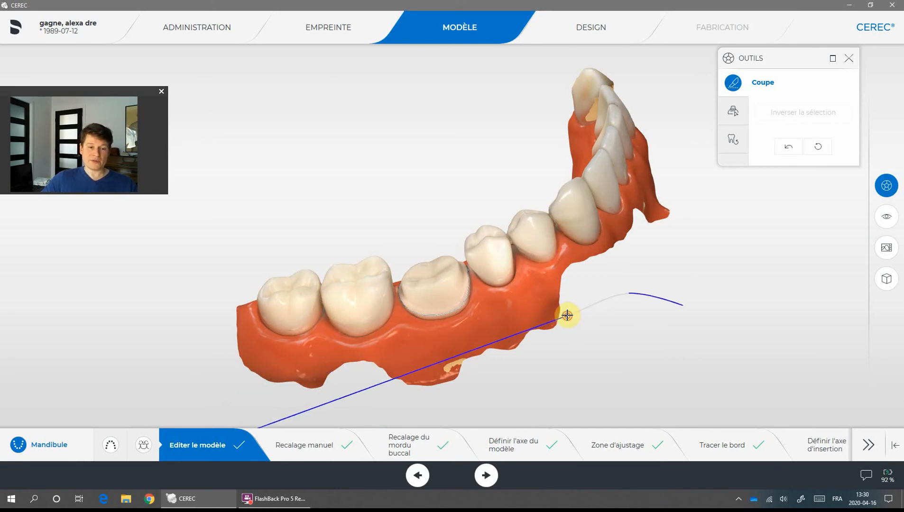
pyautogui.doubleClick(668, 324)
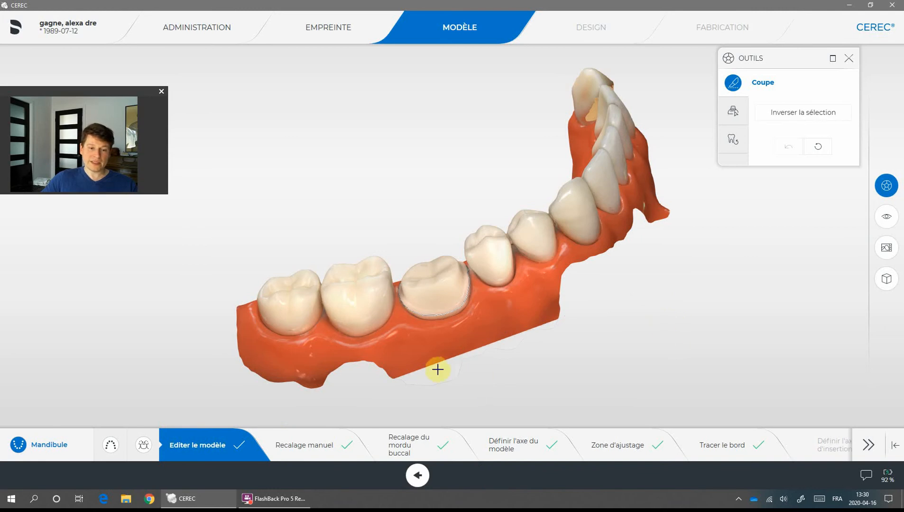
pyautogui.moveTo(553, 377)
pyautogui.mouseDown()
pyautogui.moveTo(551, 345)
pyautogui.moveTo(591, 364)
pyautogui.moveTo(565, 372)
pyautogui.mouseUp()
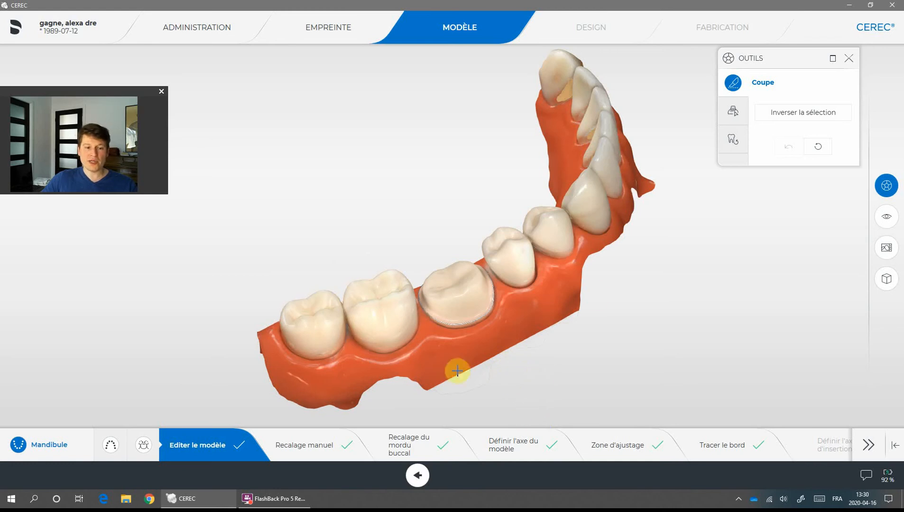
# - Examine the Maxillaire model and the BioCopie mandibule model within the model editing phase
pyautogui.click(110, 451)
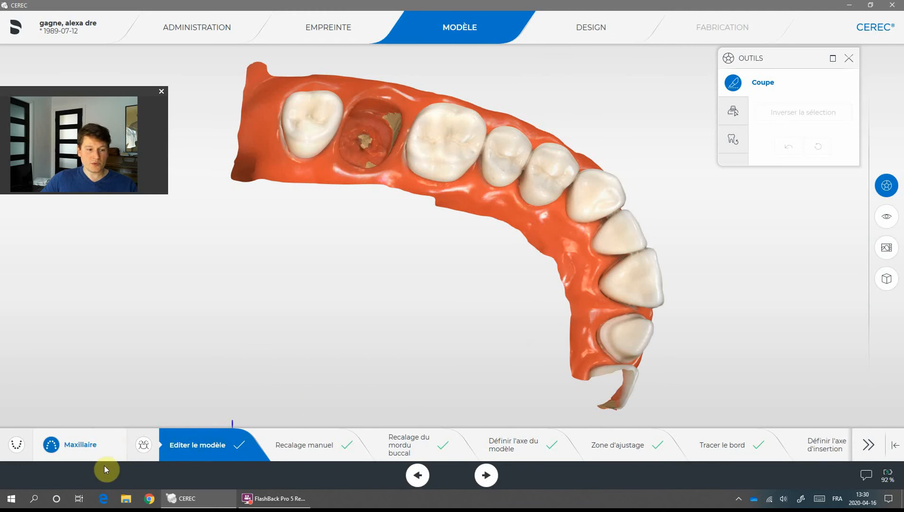
pyautogui.click(143, 445)
pyautogui.moveTo(694, 373); pyautogui.dragTo(641, 284)
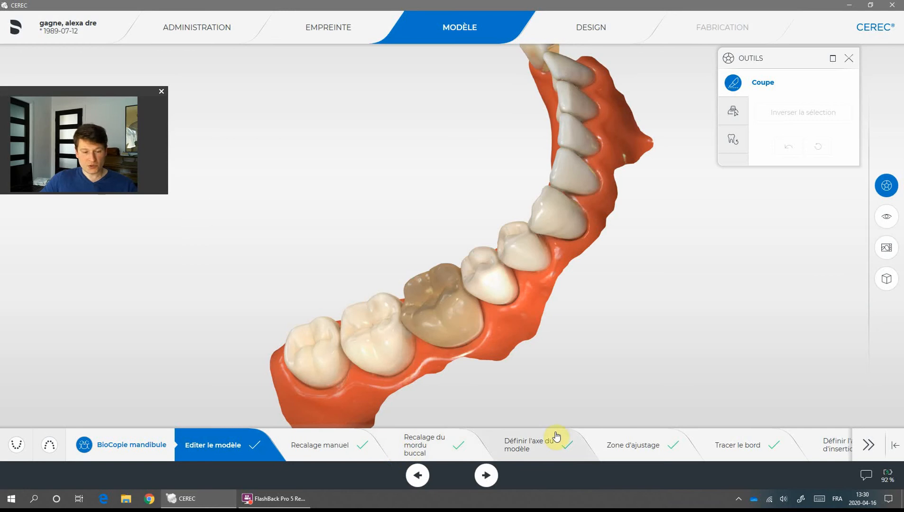
# - Open the Définir l'axe du modèle phase and acknowledge its warning
pyautogui.click(530, 452)
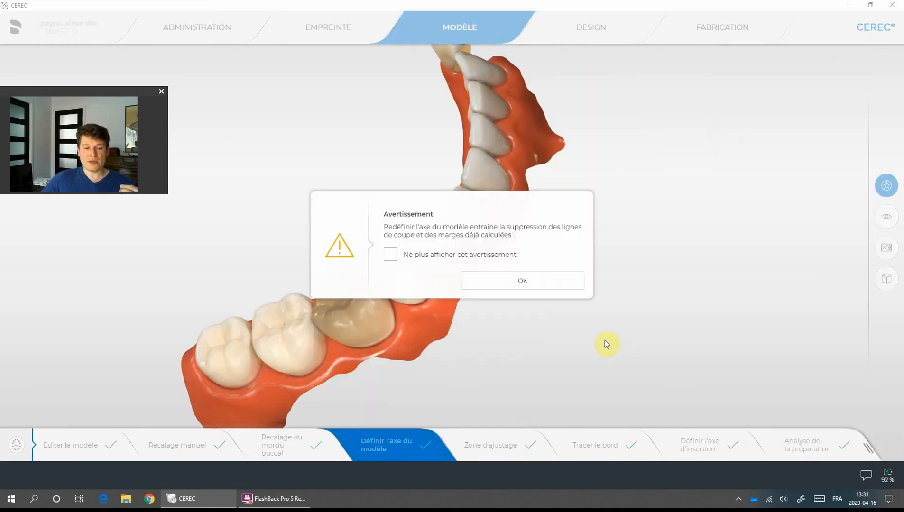
pyautogui.click(538, 277)
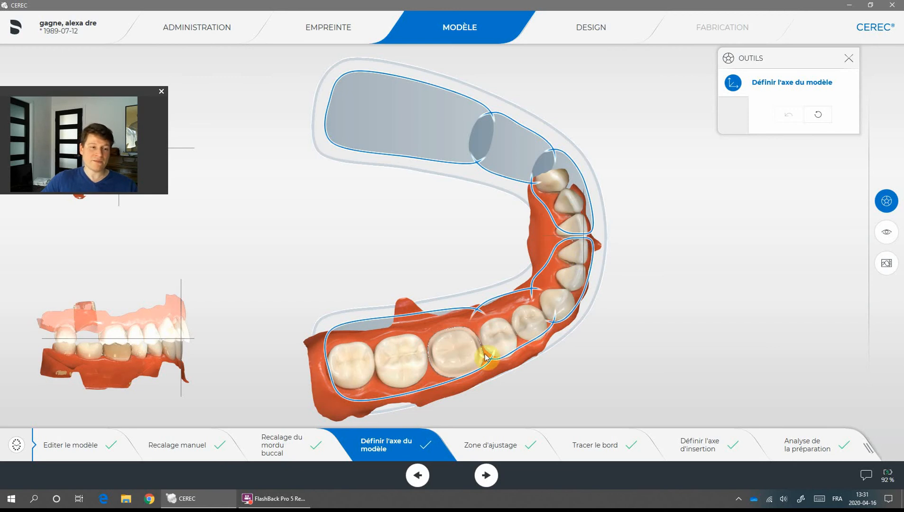
pyautogui.moveTo(380, 368); pyautogui.dragTo(379, 363)
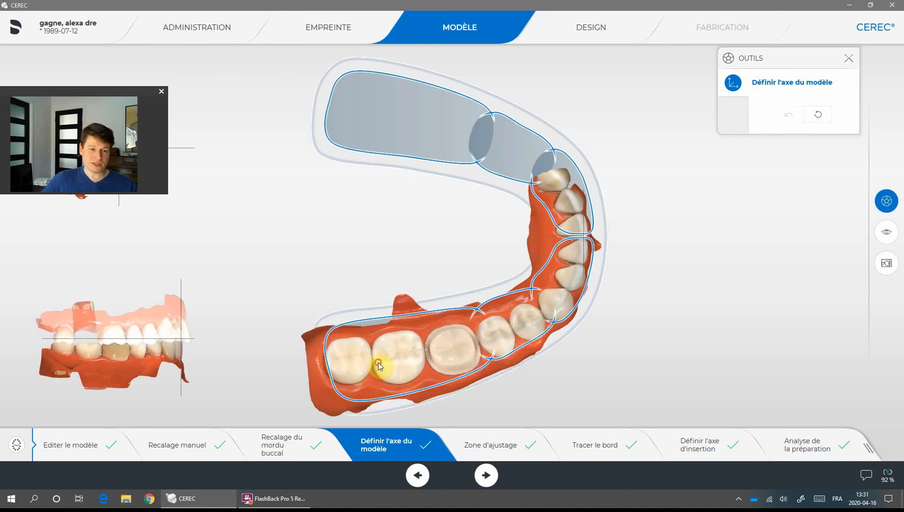
pyautogui.moveTo(83, 91); pyautogui.dragTo(773, 199)
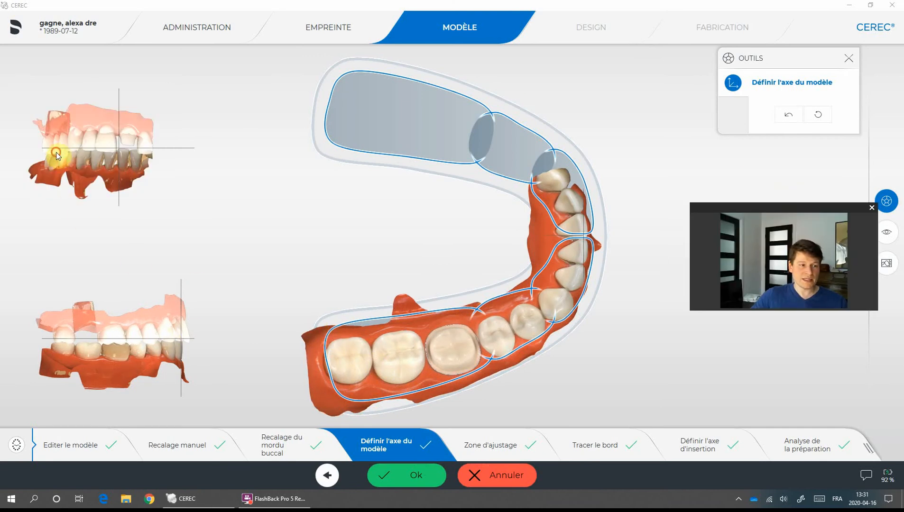
pyautogui.moveTo(56, 152); pyautogui.dragTo(58, 157)
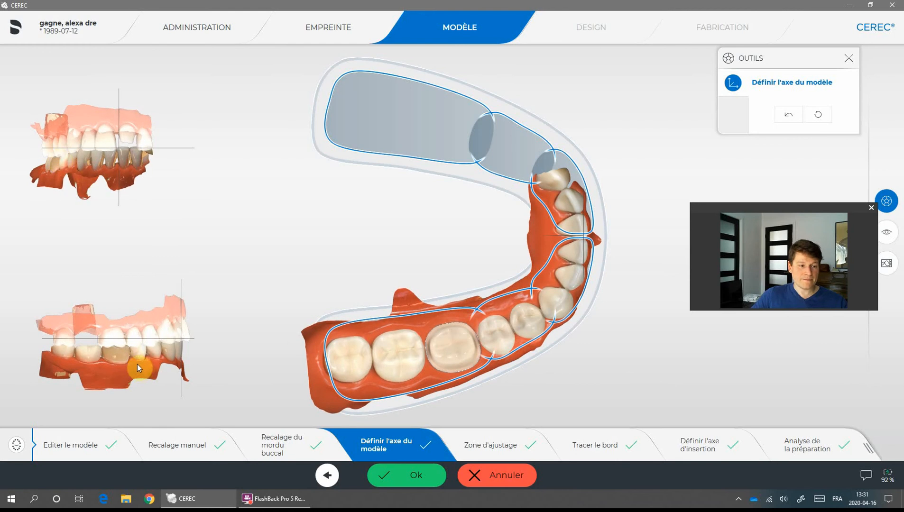
pyautogui.moveTo(137, 364); pyautogui.dragTo(63, 336)
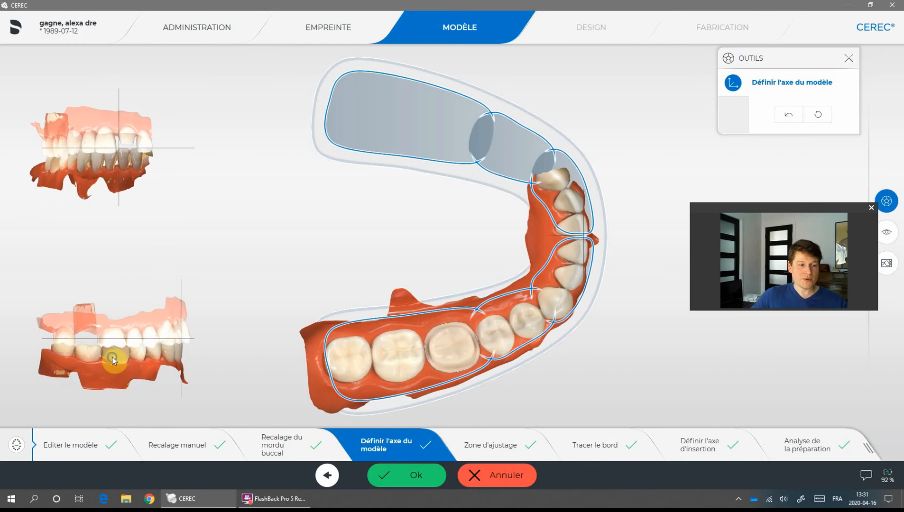
pyautogui.moveTo(112, 356); pyautogui.dragTo(111, 349)
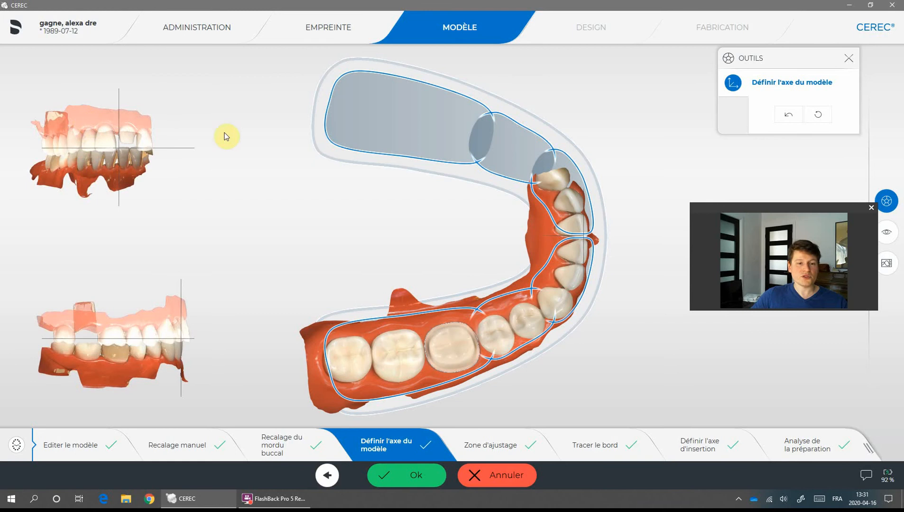
pyautogui.click(491, 489)
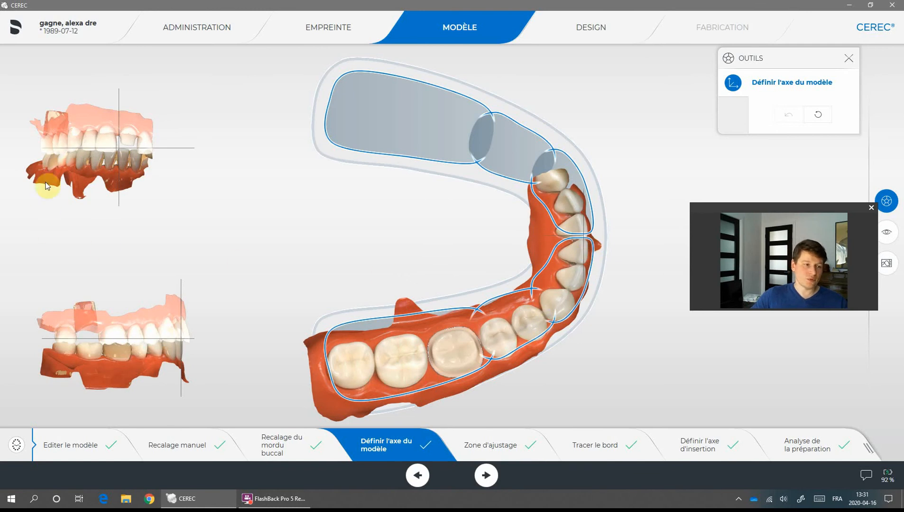
# - Tilt the jaw models to level the occlusal plane in the front and side views, and accept the new model axis
pyautogui.moveTo(55, 160); pyautogui.dragTo(56, 162)
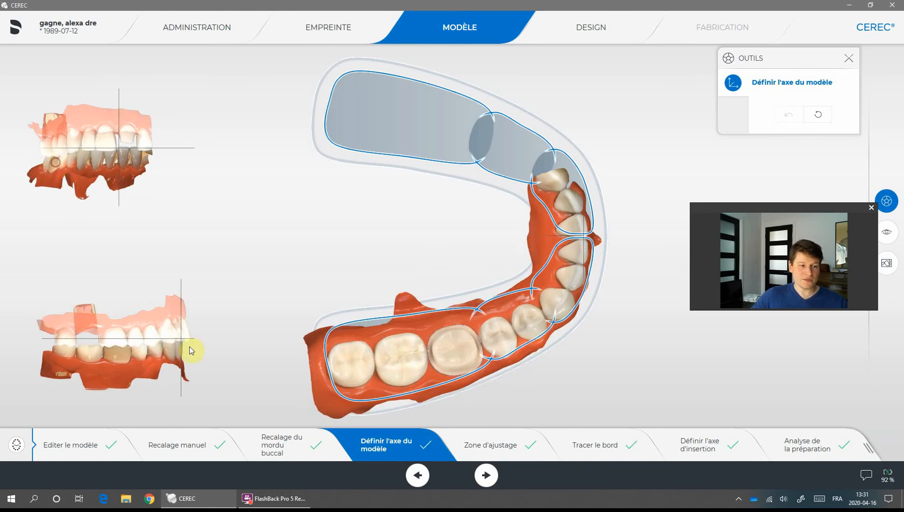
pyautogui.moveTo(127, 356); pyautogui.dragTo(127, 351)
pyautogui.moveTo(176, 316); pyautogui.dragTo(177, 318)
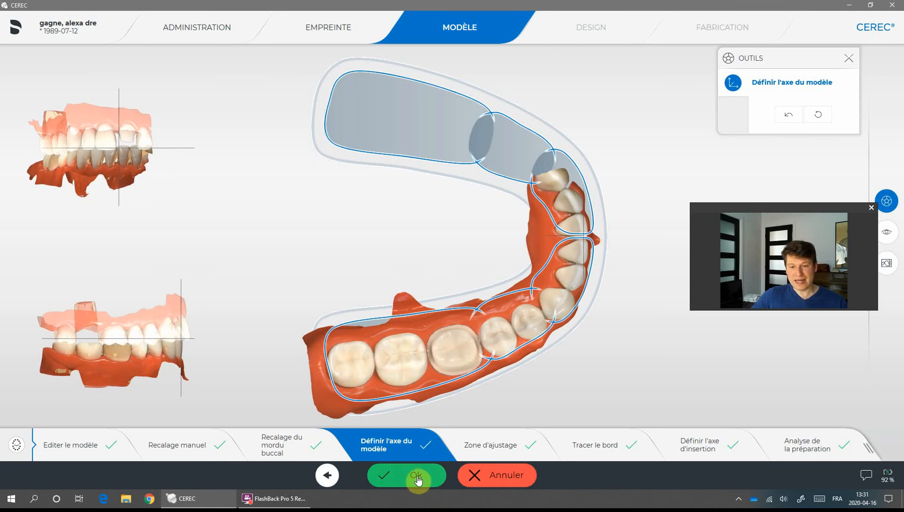
pyautogui.click(418, 479)
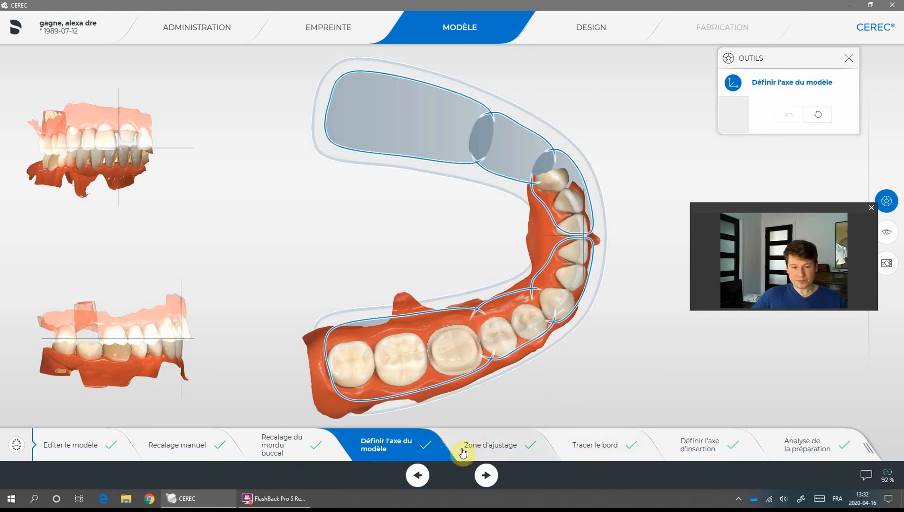
# - Return to the Tracer le bord phase and delete the existing margin line of tooth 46
pyautogui.click(600, 450)
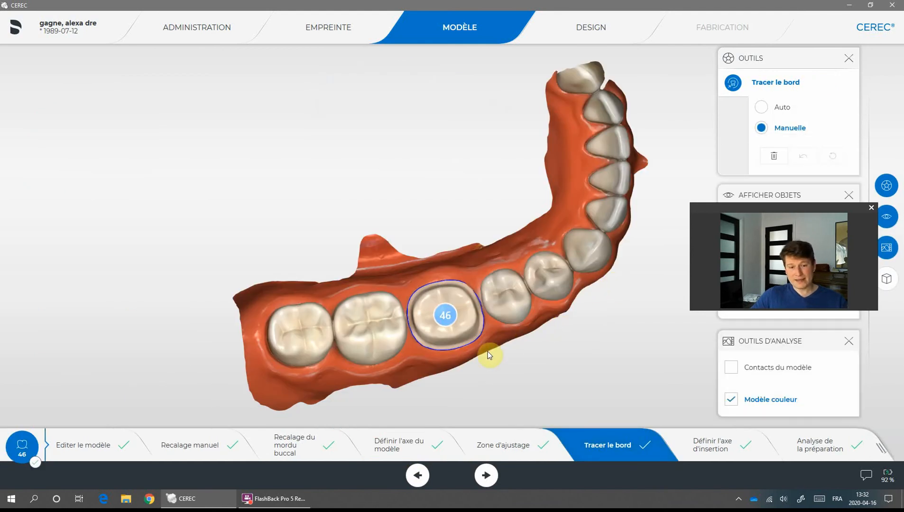
pyautogui.moveTo(489, 354); pyautogui.dragTo(488, 333, button='right')
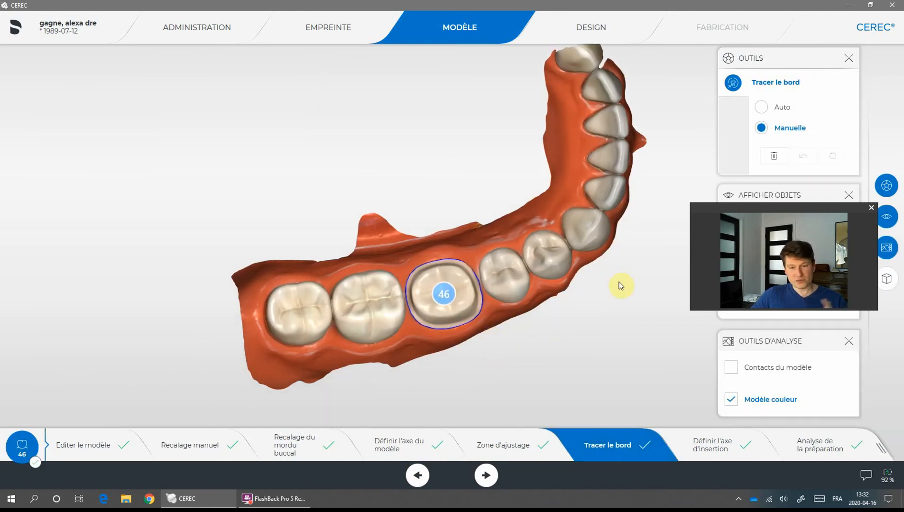
pyautogui.moveTo(820, 209); pyautogui.dragTo(155, 92)
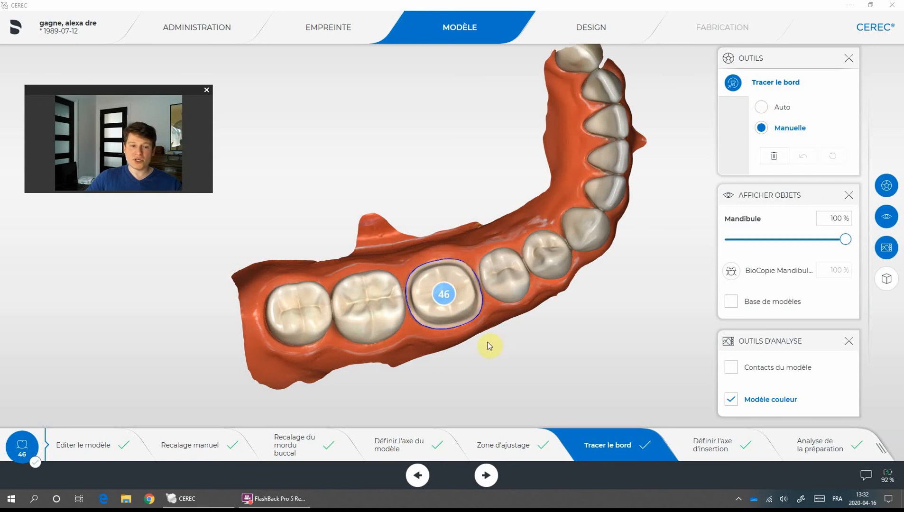
pyautogui.scroll(3, 487, 342)
pyautogui.moveTo(470, 337); pyautogui.dragTo(710, 260, button='middle')
pyautogui.click(772, 155)
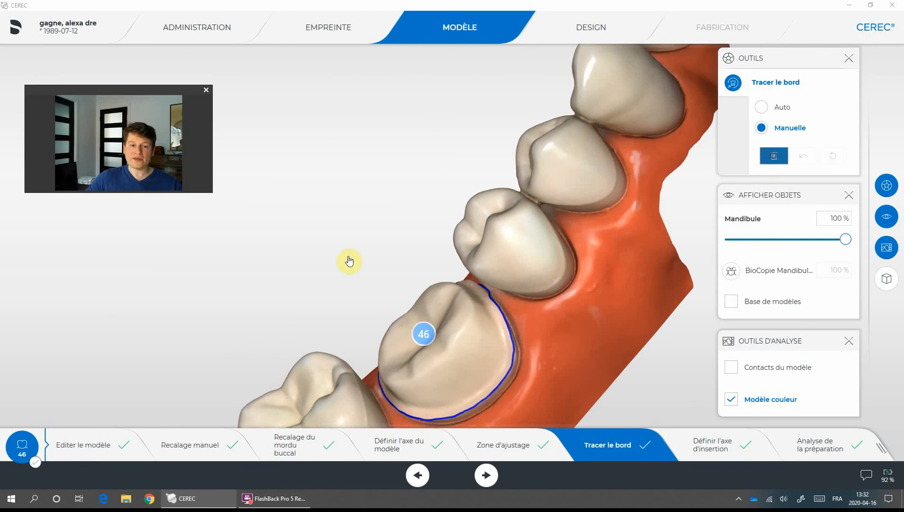
# - Trace a closed automatic margin line on the chewing surface of the molar behind the prepared tooth
pyautogui.moveTo(514, 217)
pyautogui.mouseDown(button='middle')
pyautogui.moveTo(598, 262)
pyautogui.moveTo(578, 318)
pyautogui.mouseUp(button='middle')
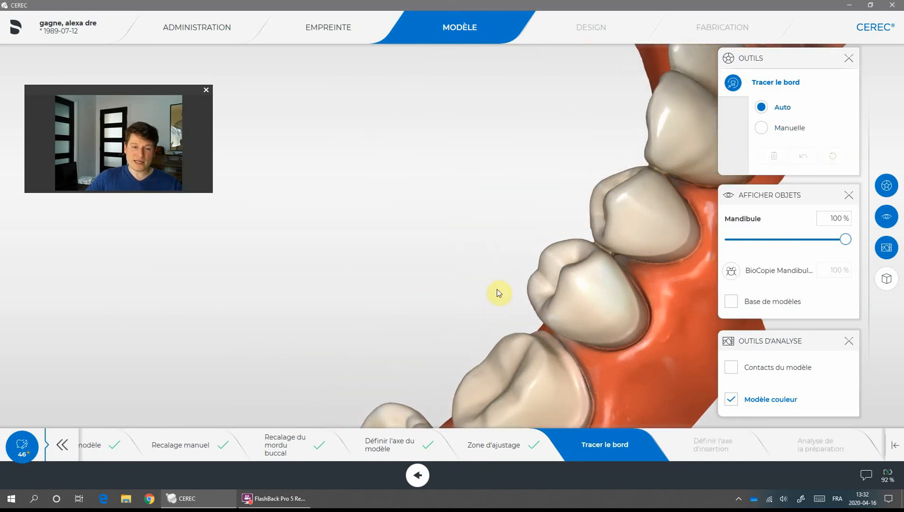
pyautogui.moveTo(497, 290)
pyautogui.mouseDown(button='middle')
pyautogui.moveTo(364, 85)
pyautogui.moveTo(523, 171)
pyautogui.moveTo(589, 234)
pyautogui.moveTo(517, 248)
pyautogui.moveTo(473, 220)
pyautogui.moveTo(507, 277)
pyautogui.moveTo(428, 256)
pyautogui.mouseUp(button='middle')
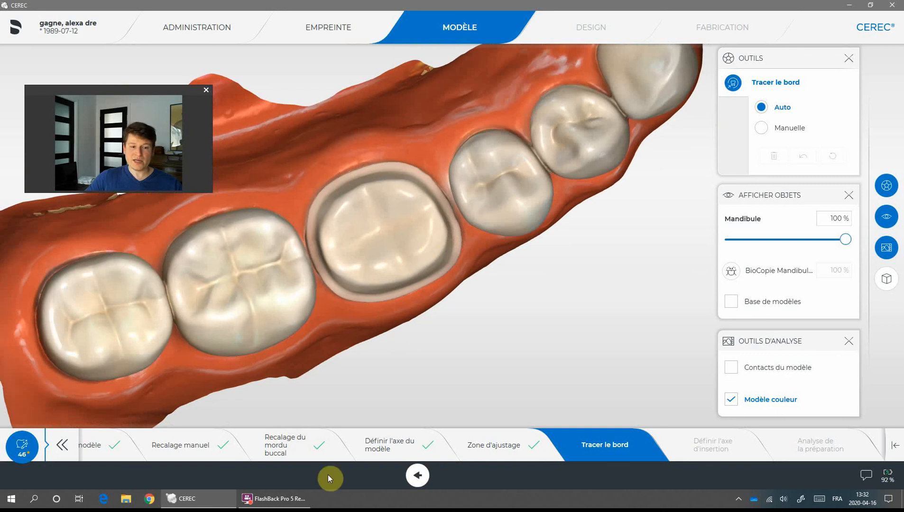
pyautogui.click(188, 263)
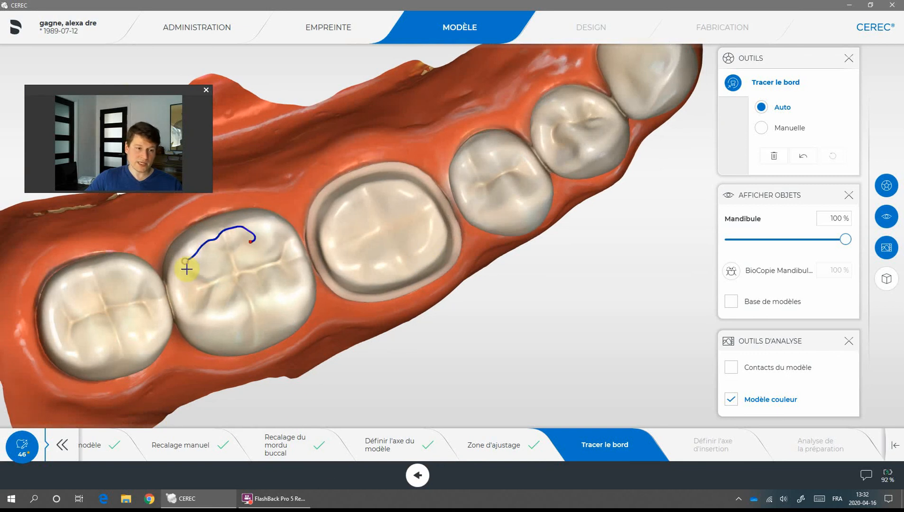
pyautogui.click(291, 259)
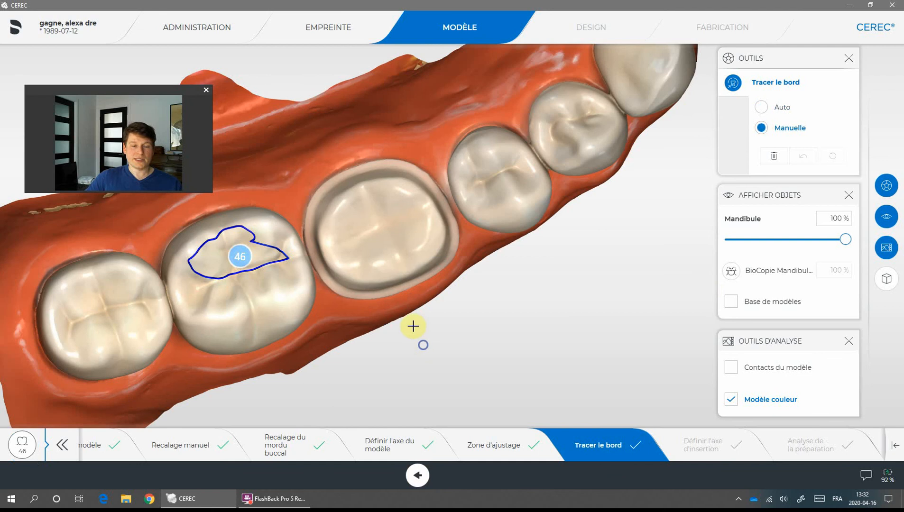
# - Manually extend the margin line from the molar behind around the edge of prepared tooth 46 and back to the molar
pyautogui.doubleClick(278, 263)
pyautogui.click(313, 299)
pyautogui.click(357, 299)
pyautogui.click(433, 284)
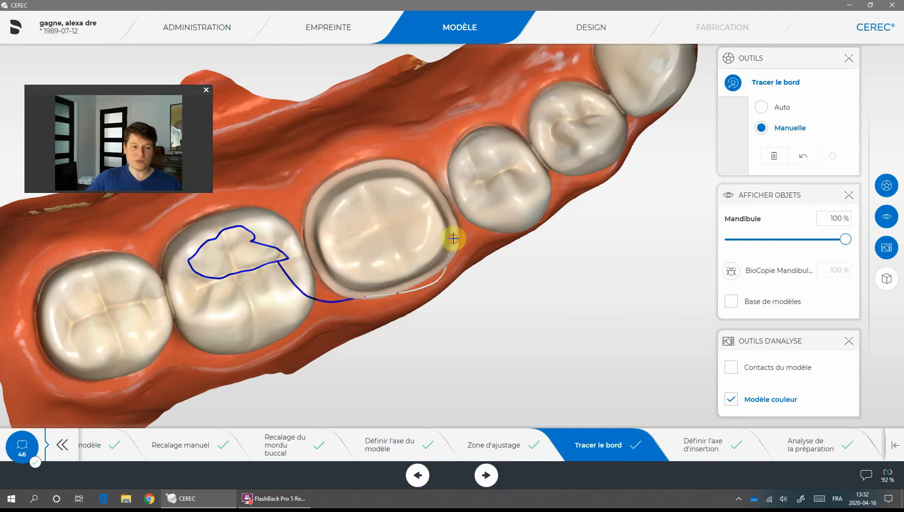
pyautogui.click(454, 239)
pyautogui.click(402, 162)
pyautogui.click(324, 180)
pyautogui.doubleClick(254, 235)
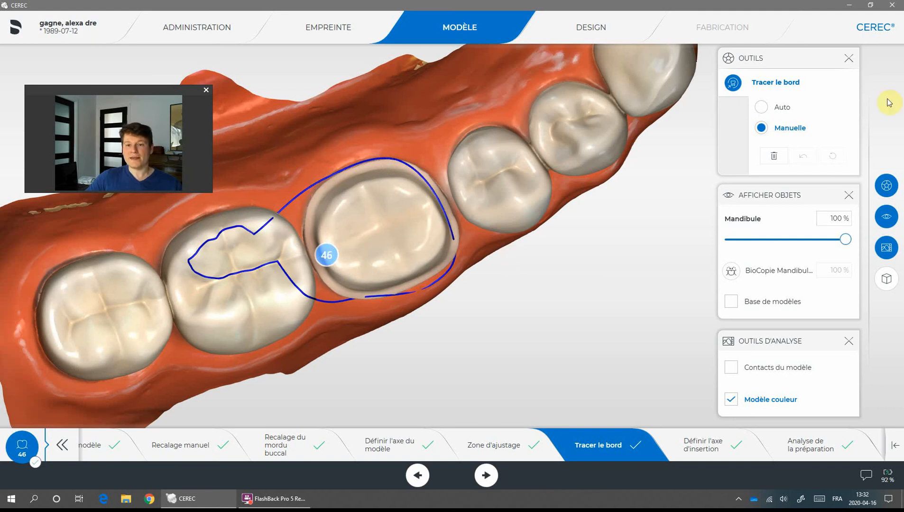
# - Delete the misplaced margin line and trace a closed automatic one around the preparation edge of tooth 46
pyautogui.click(776, 158)
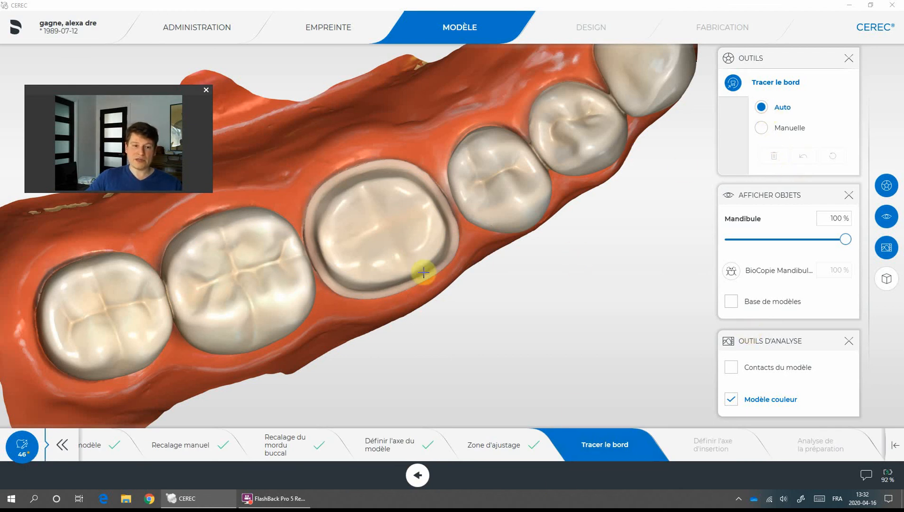
pyautogui.moveTo(400, 275); pyautogui.dragTo(393, 260)
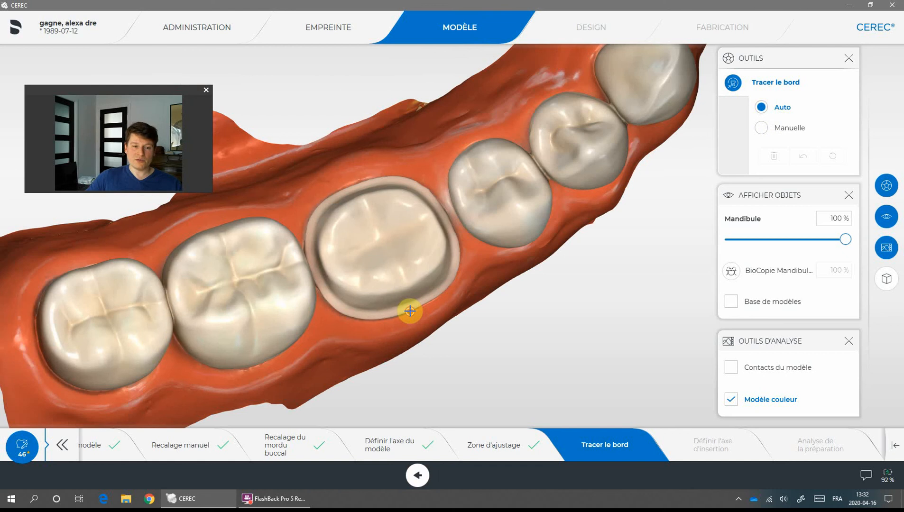
pyautogui.moveTo(410, 311)
pyautogui.mouseDown()
pyautogui.moveTo(455, 242)
pyautogui.moveTo(424, 186)
pyautogui.mouseUp()
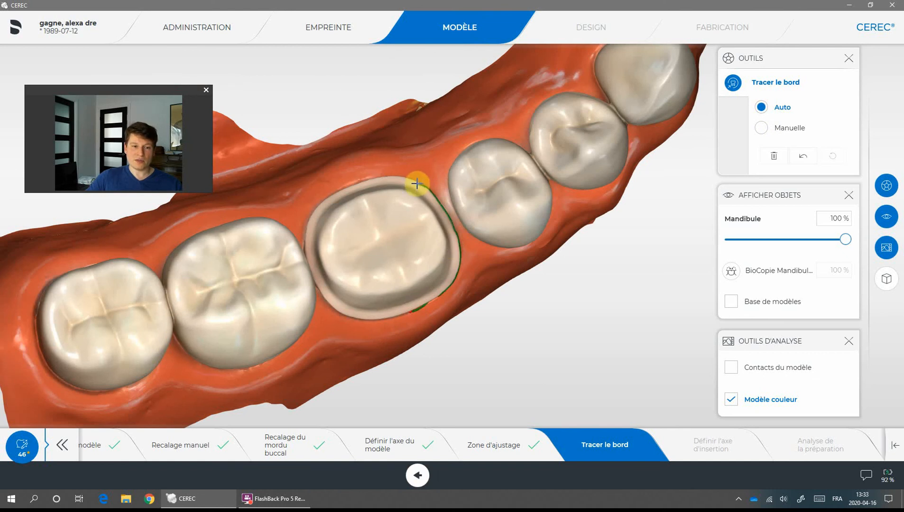
pyautogui.moveTo(416, 183)
pyautogui.mouseDown()
pyautogui.moveTo(336, 202)
pyautogui.moveTo(299, 242)
pyautogui.moveTo(411, 314)
pyautogui.mouseUp()
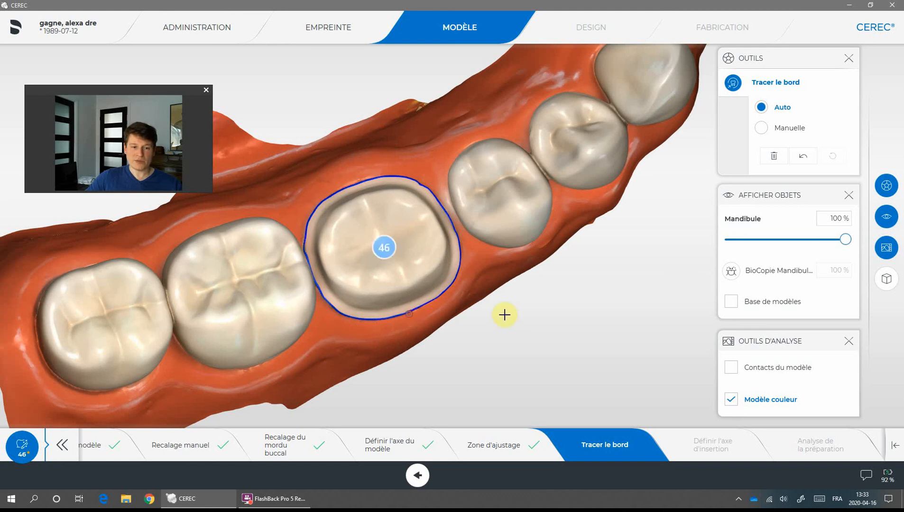
# - Manually correct the section of tooth 46's margin line on the side facing the adjacent premolar
pyautogui.scroll(5, 440, 267)
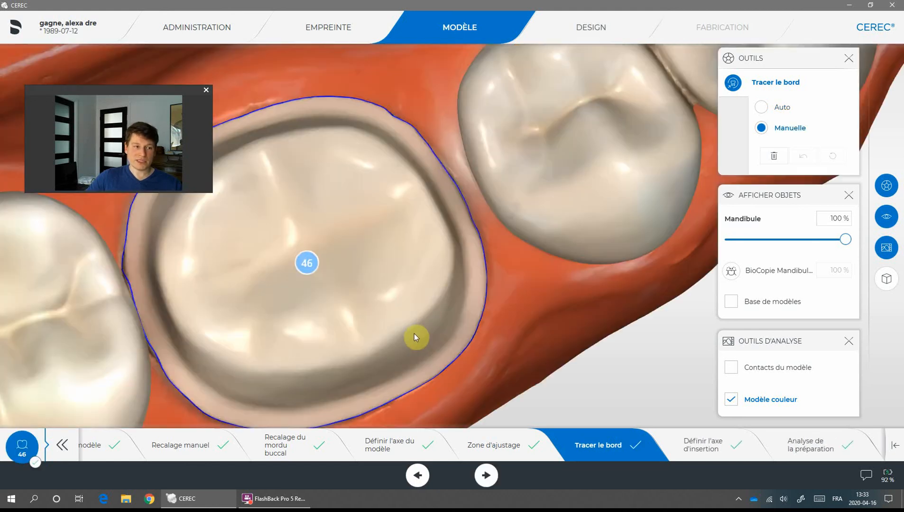
pyautogui.scroll(-1, 405, 314)
pyautogui.moveTo(365, 309); pyautogui.dragTo(440, 251, button='right')
pyautogui.click(436, 258)
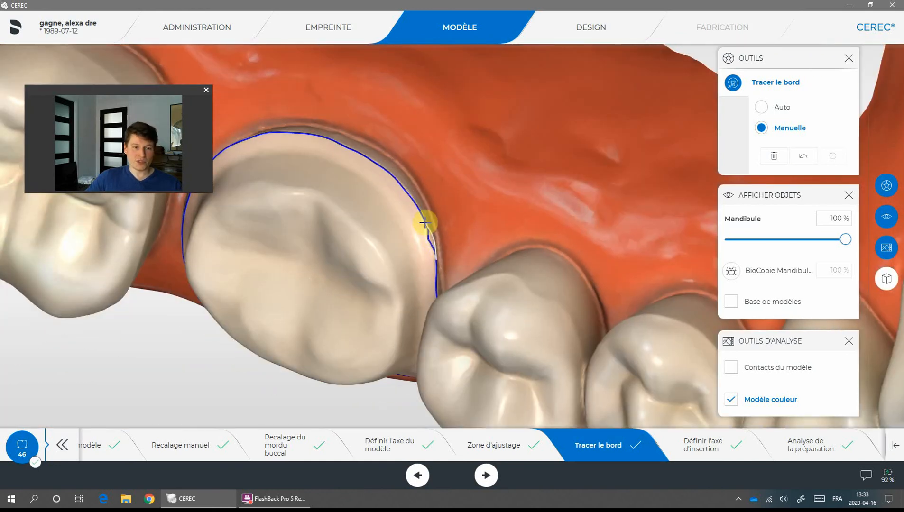
pyautogui.click(426, 222)
# - Manually redraw the short section of tooth 46's margin line on the side facing the molar behind it
pyautogui.moveTo(313, 217); pyautogui.dragTo(343, 176, button='right')
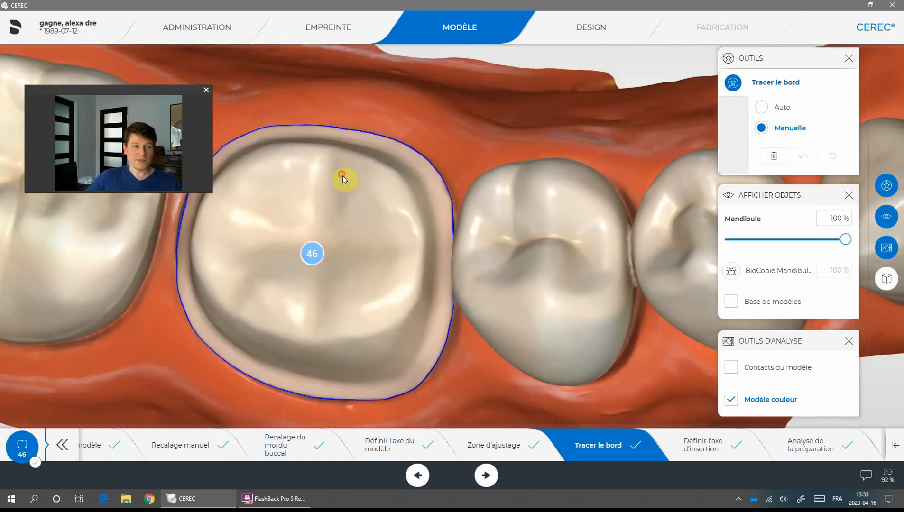
pyautogui.moveTo(142, 89); pyautogui.dragTo(603, 61)
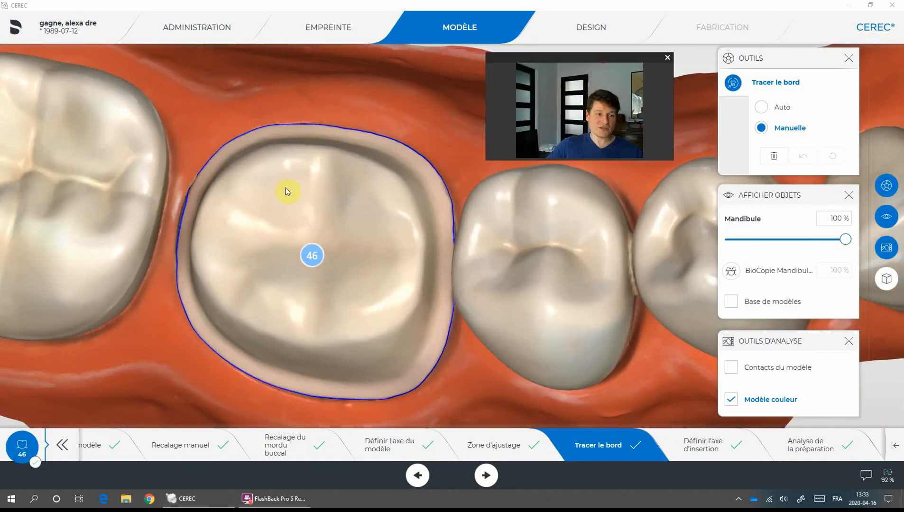
pyautogui.moveTo(286, 188); pyautogui.dragTo(226, 183, button='right')
pyautogui.click(211, 164)
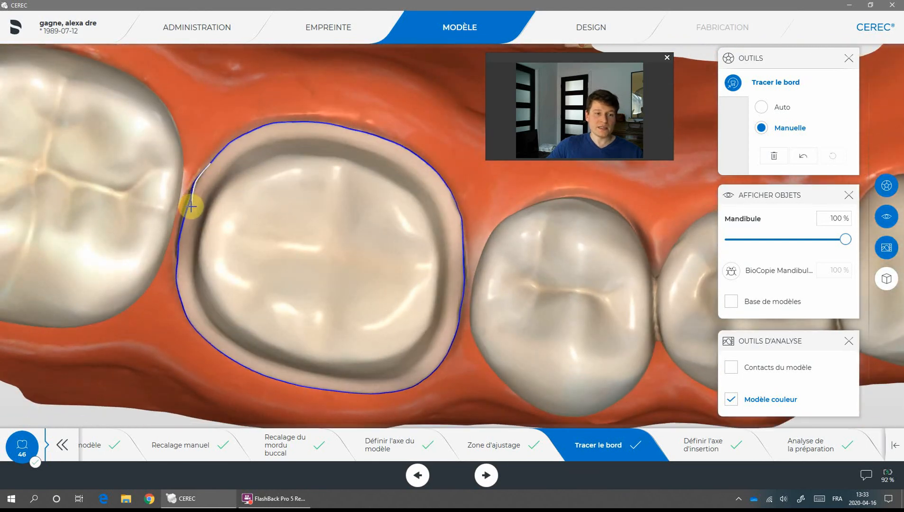
pyautogui.doubleClick(241, 267)
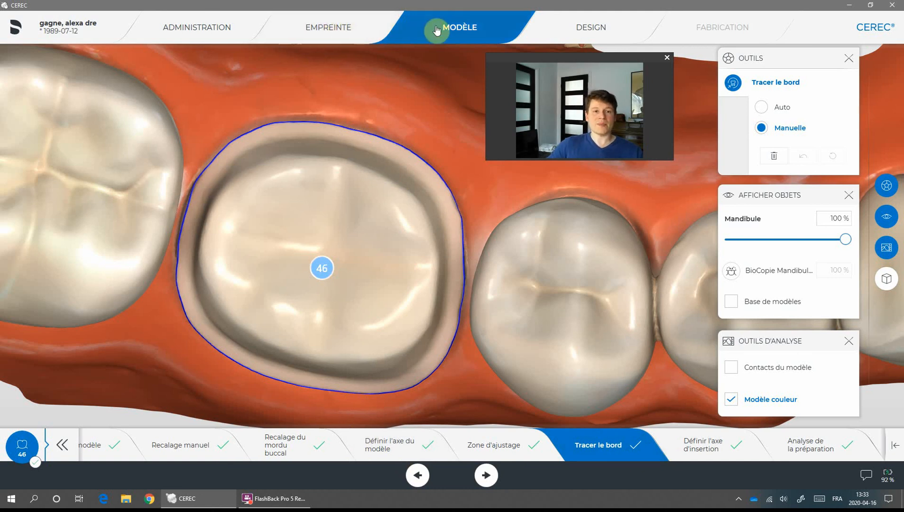
# - Check the margin line, open the Définir l'axe d'insertion phase and tilt the mandible slightly to adjust tooth 46's insertion axis
pyautogui.moveTo(413, 271)
pyautogui.mouseDown()
pyautogui.moveTo(423, 209)
pyautogui.moveTo(459, 147)
pyautogui.moveTo(475, 290)
pyautogui.moveTo(393, 313)
pyautogui.moveTo(398, 262)
pyautogui.moveTo(382, 290)
pyautogui.mouseUp()
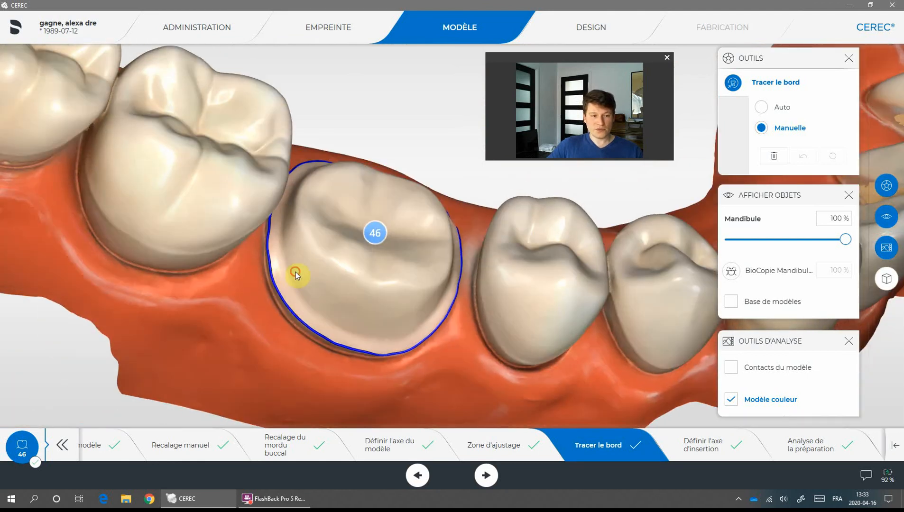
pyautogui.moveTo(295, 275); pyautogui.dragTo(616, 378)
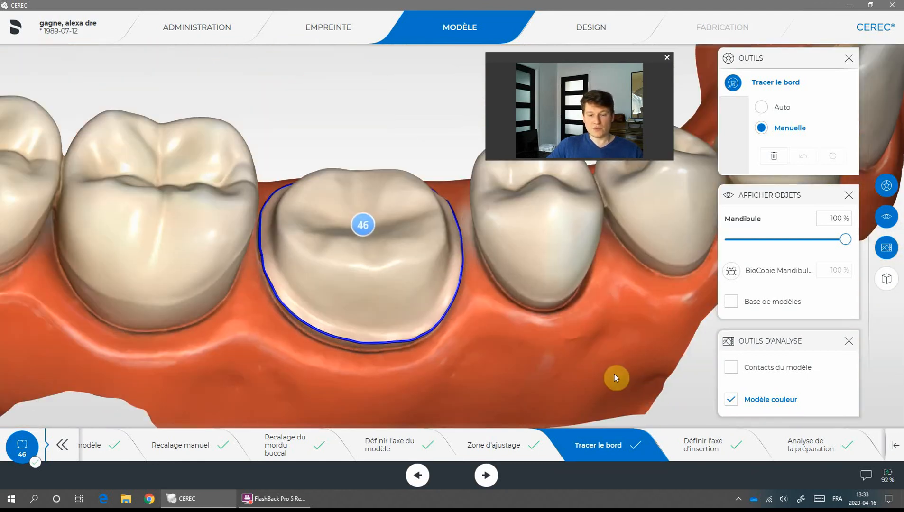
pyautogui.click(712, 447)
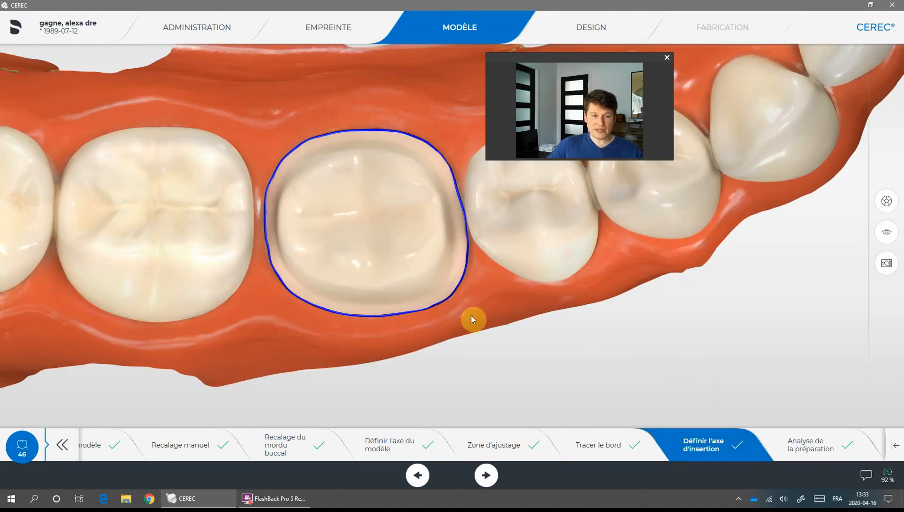
pyautogui.moveTo(462, 317); pyautogui.dragTo(466, 323)
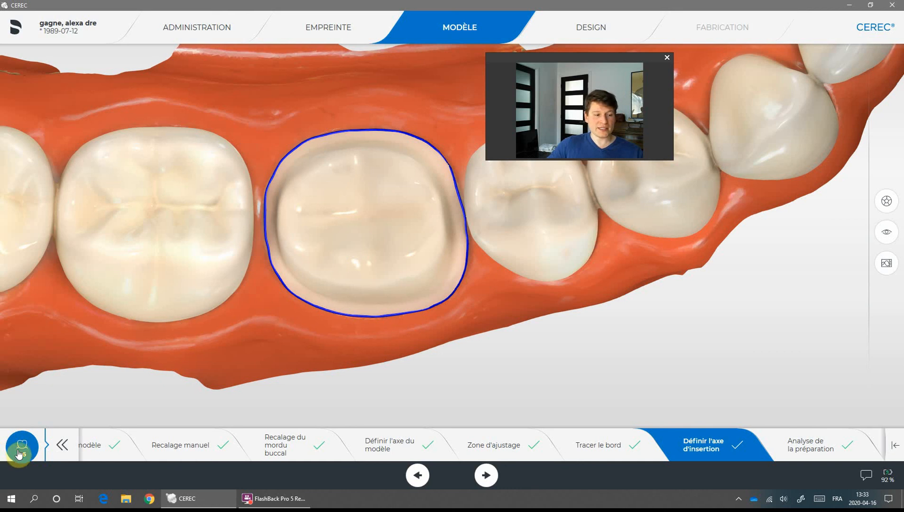
pyautogui.moveTo(31, 450)
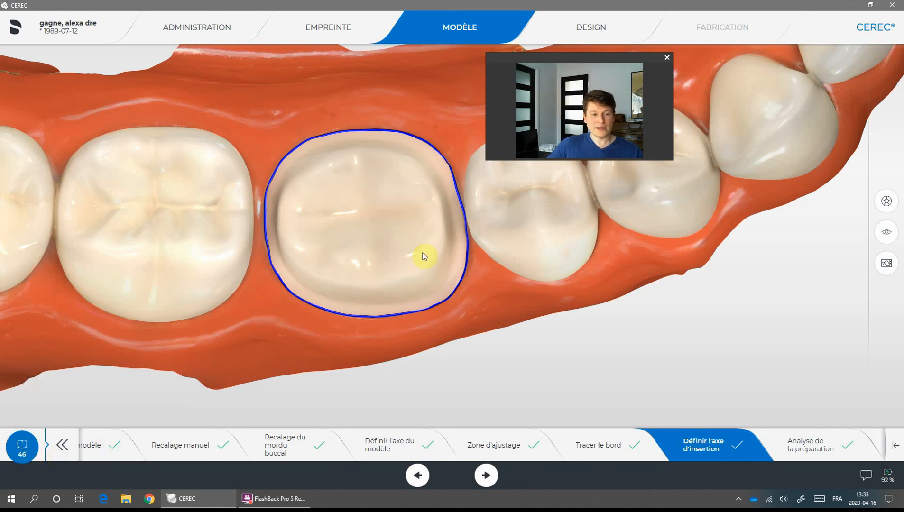
pyautogui.scroll(-5, 530, 356)
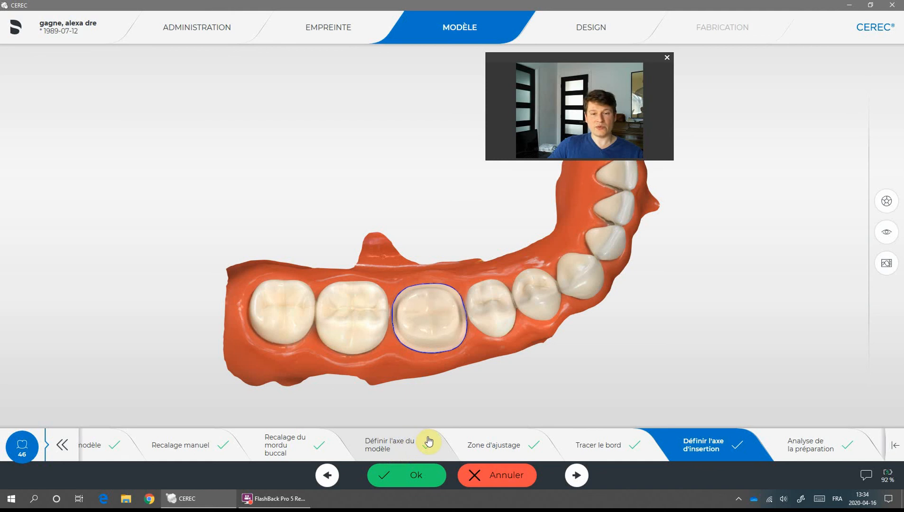
pyautogui.moveTo(476, 348); pyautogui.dragTo(464, 330)
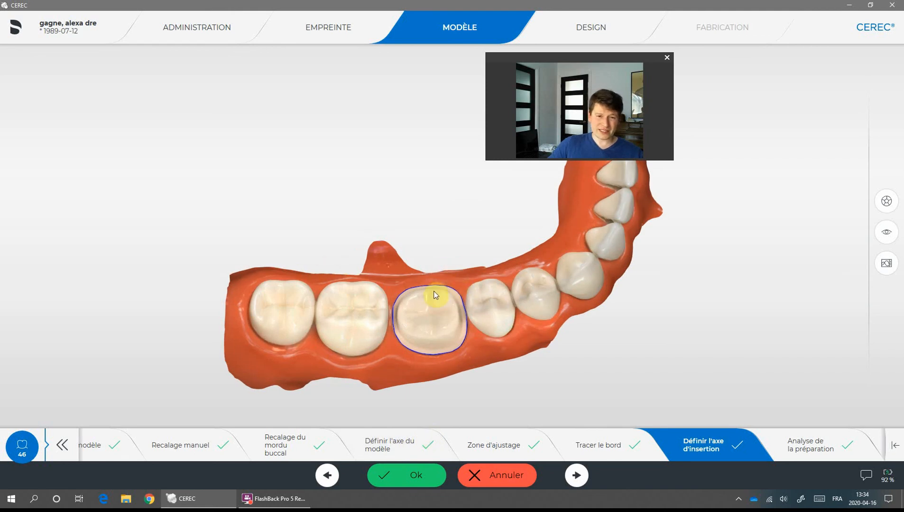
# - Return to the Editer le modèle phase for the mandible
pyautogui.click(93, 449)
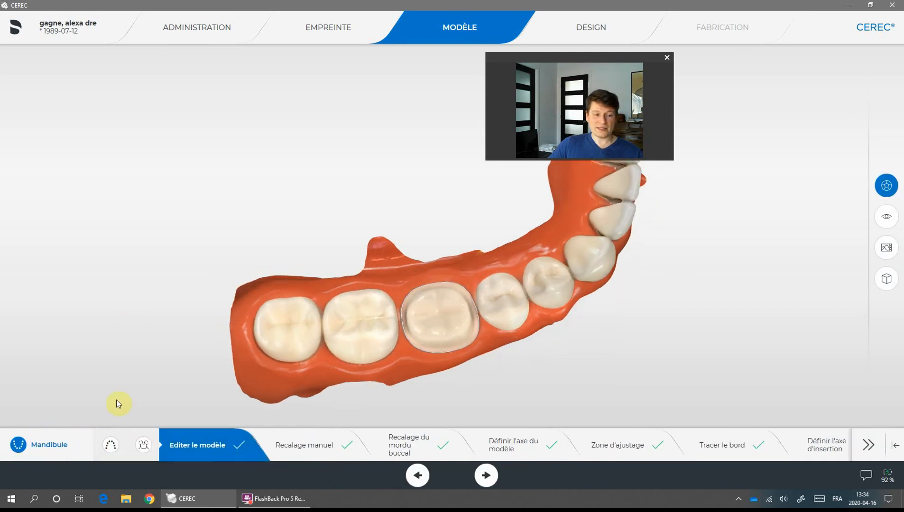